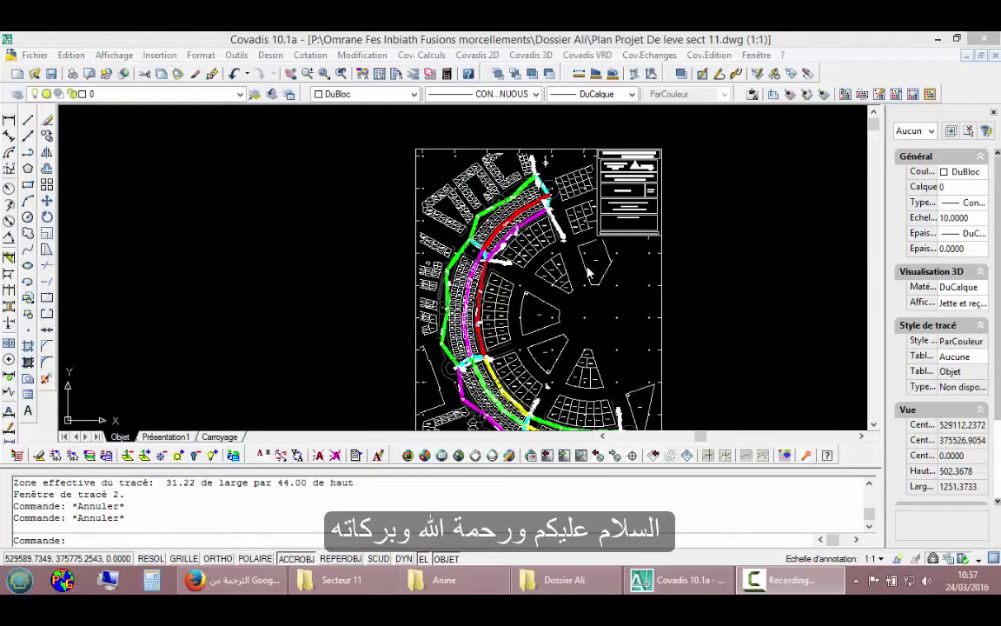
# Zoom out on Plan Projet De leve sect 11.dwg until the whole sheet fits in view
pyautogui.scroll(-1, 550, 250)
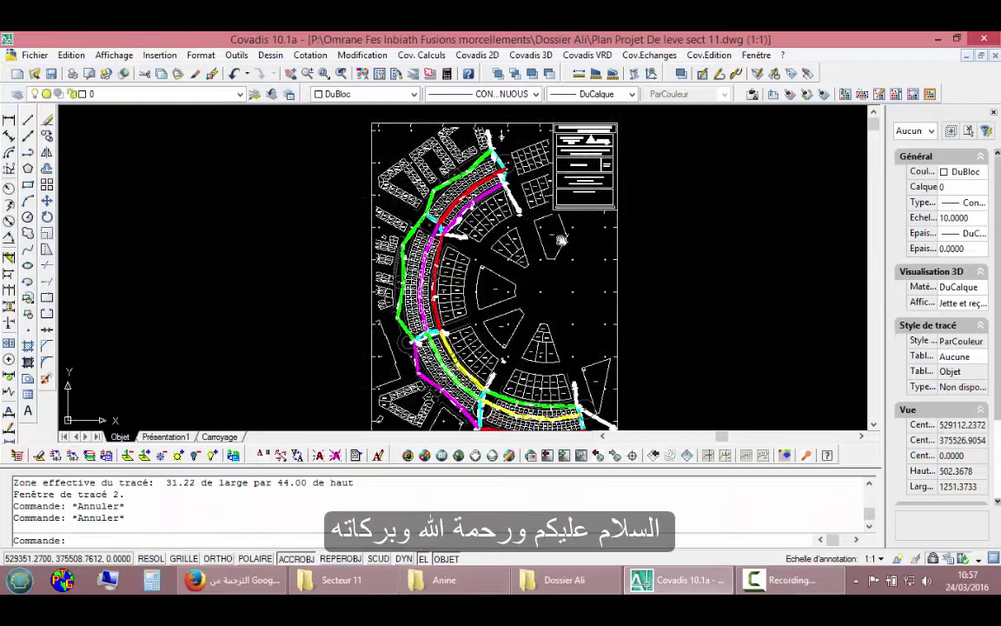
pyautogui.scroll(-1, 549, 250)
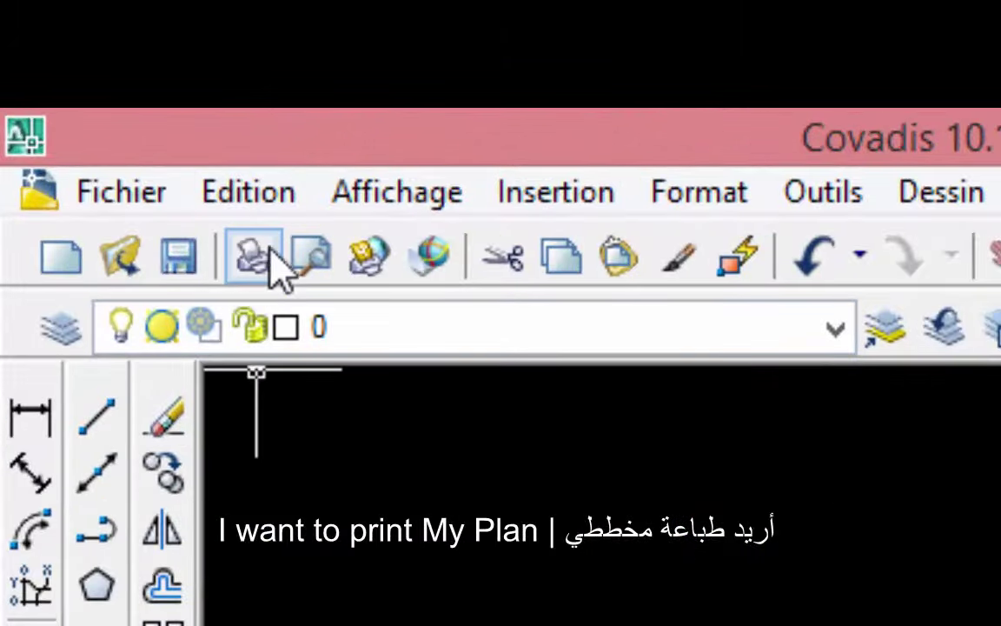
# Choose the HP Designjet 500 42 by HP plotter as the plot output device
pyautogui.click(250, 263)
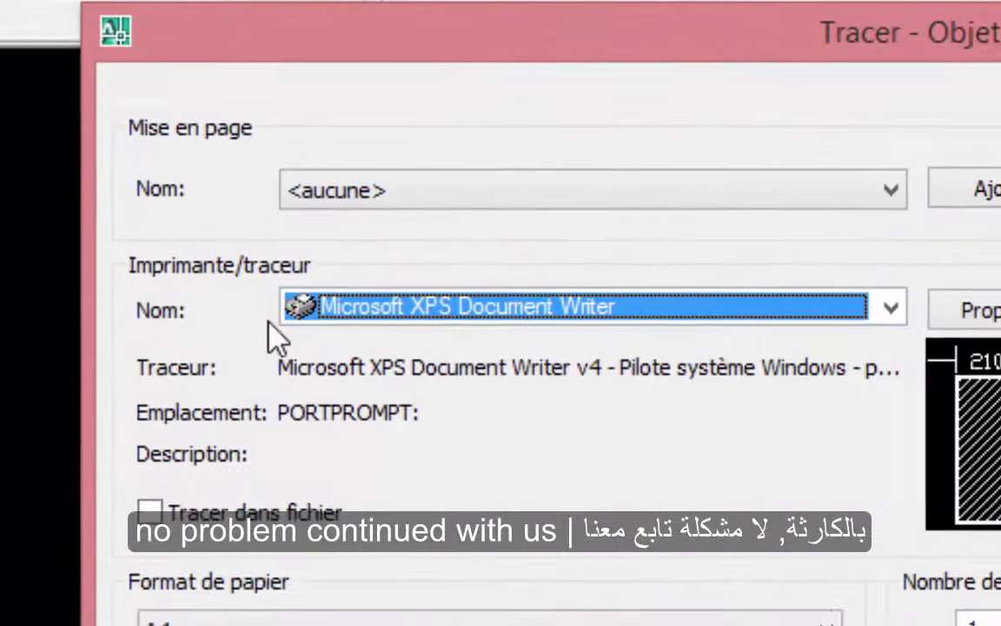
pyautogui.click(254, 174)
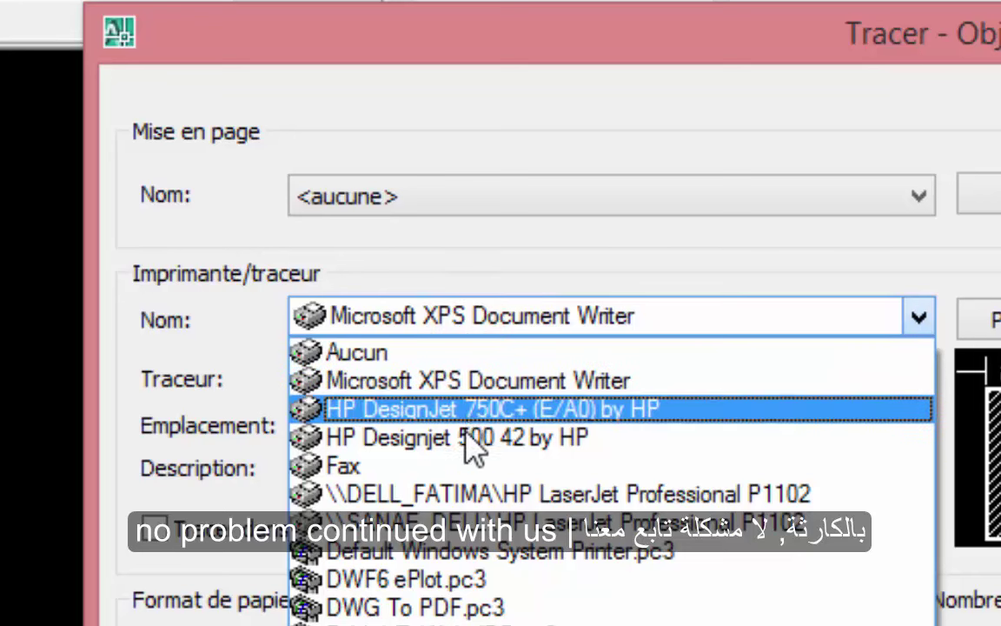
pyautogui.click(420, 445)
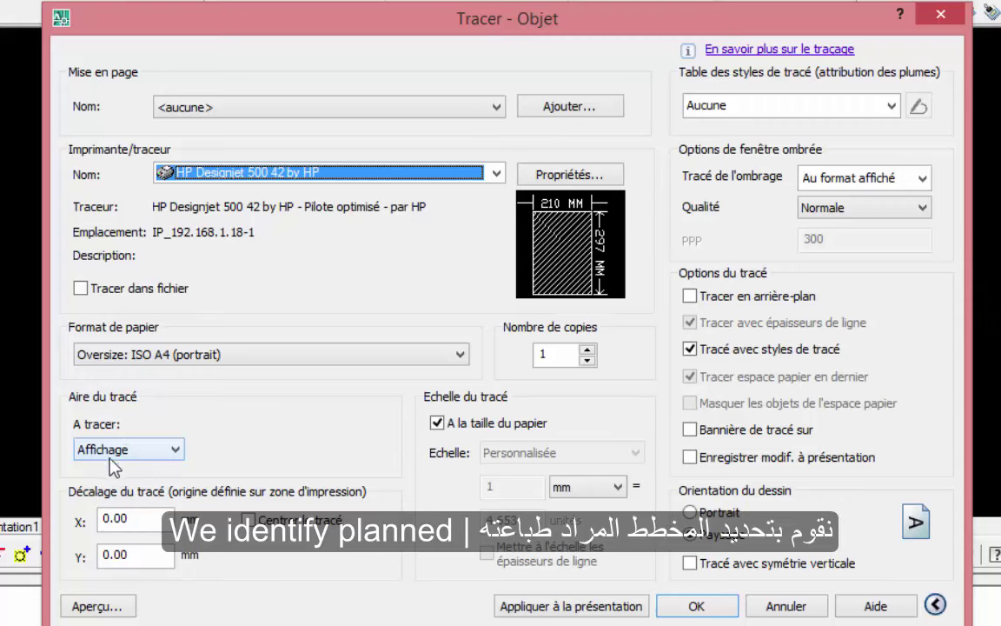
pyautogui.click(111, 452)
# Set the plot area to Fenêtre, picking a window around the plan sheet
pyautogui.click(101, 496)
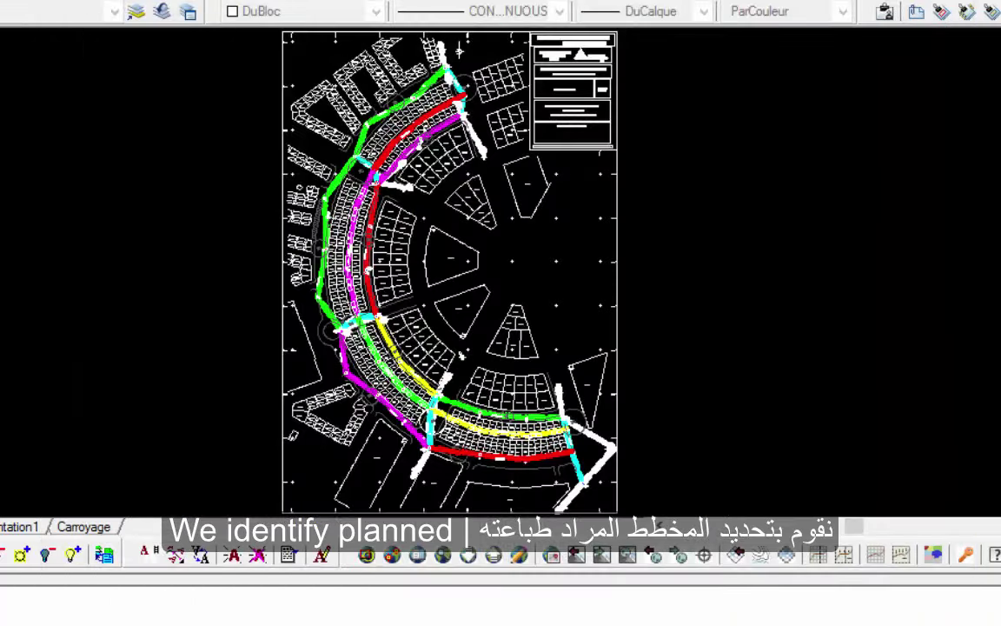
pyautogui.scroll(2, 513, 418)
pyautogui.scroll(2, 556, 382)
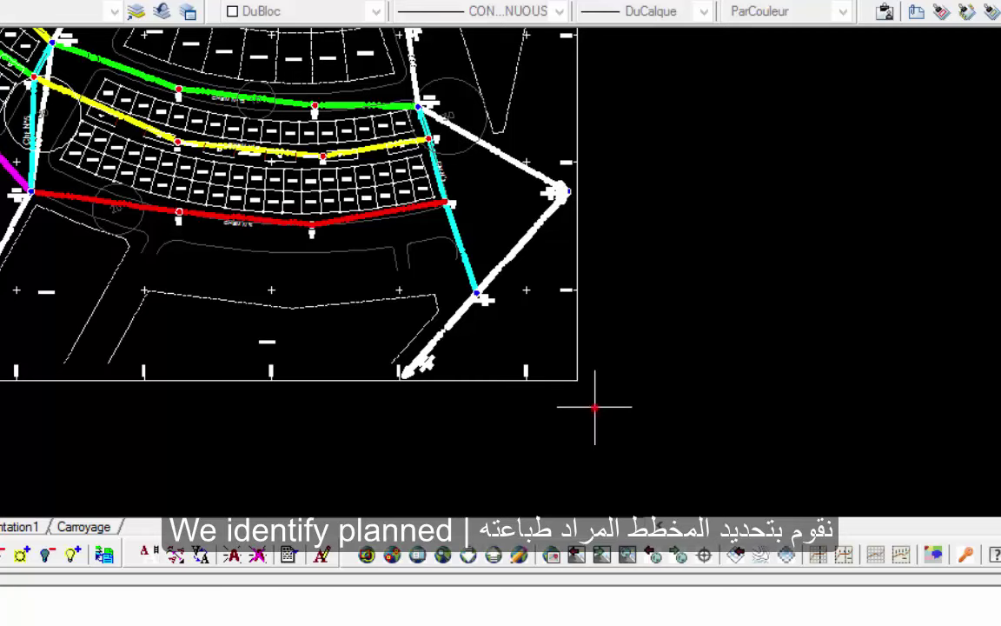
pyautogui.scroll(-5, 595, 407)
pyautogui.moveTo(557, 382); pyautogui.dragTo(595, 443, button='middle')
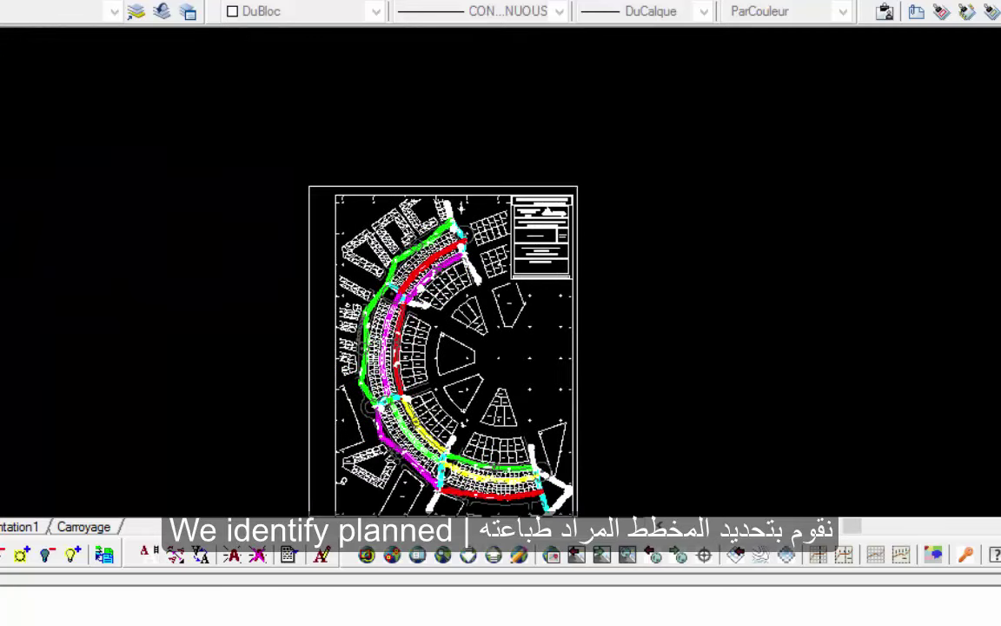
pyautogui.scroll(3, 329, 196)
pyautogui.scroll(2, 329, 195)
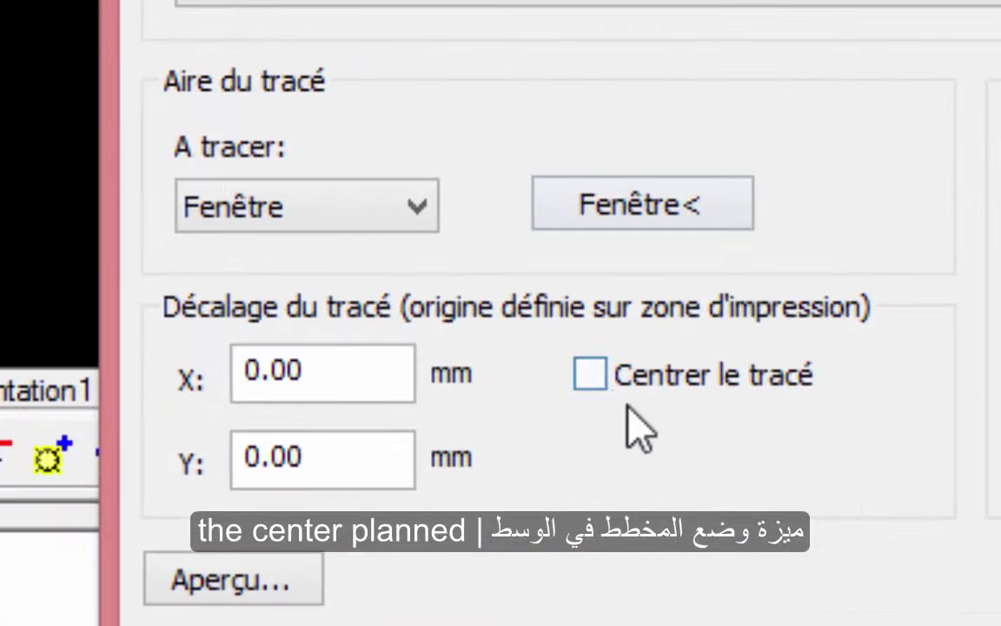
# Centre the plot and replace fit-to-paper with a 1 mm = 0.5 units scale (1:500)
pyautogui.click(604, 383)
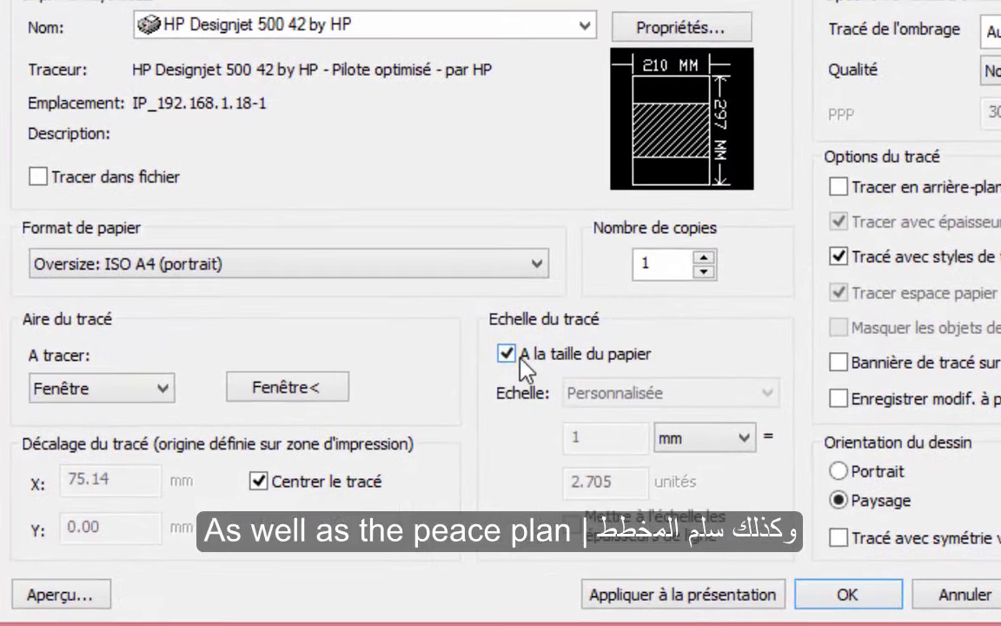
pyautogui.click(508, 354)
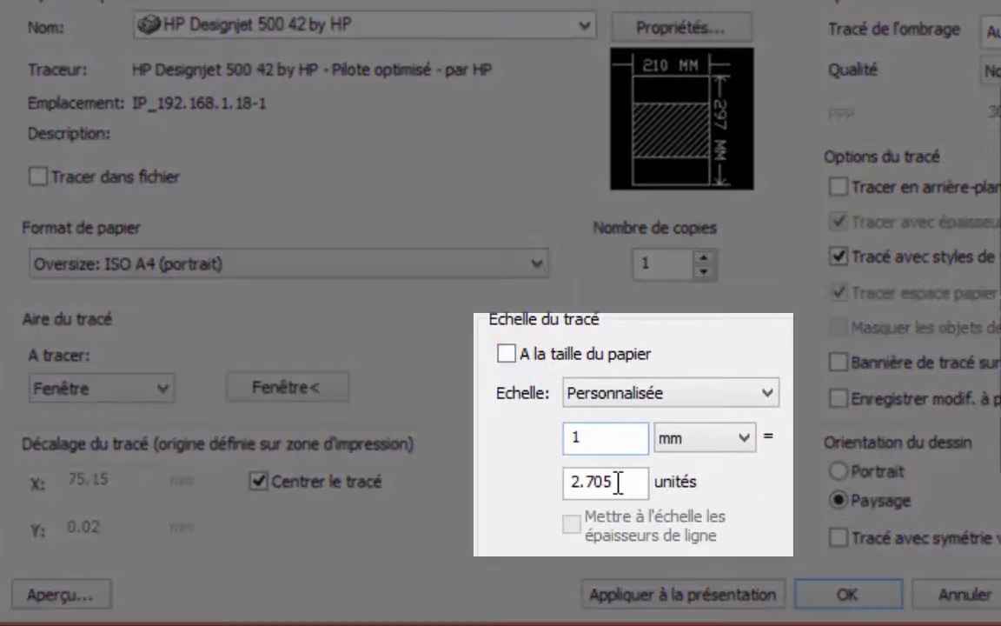
pyautogui.moveTo(615, 483); pyautogui.dragTo(493, 486)
pyautogui.press('BackSpace')
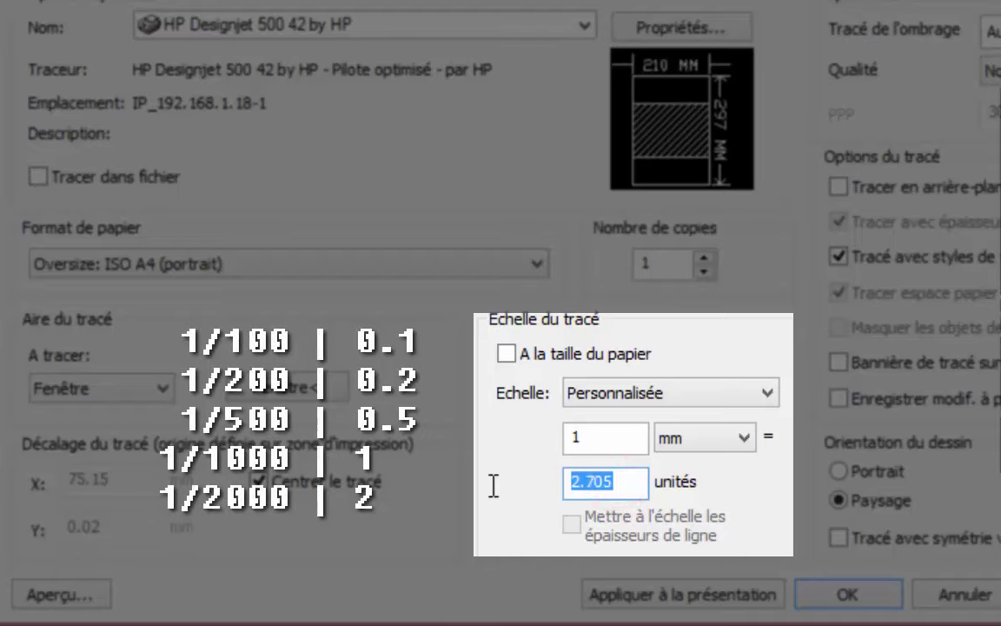
pyautogui.write('0.5')
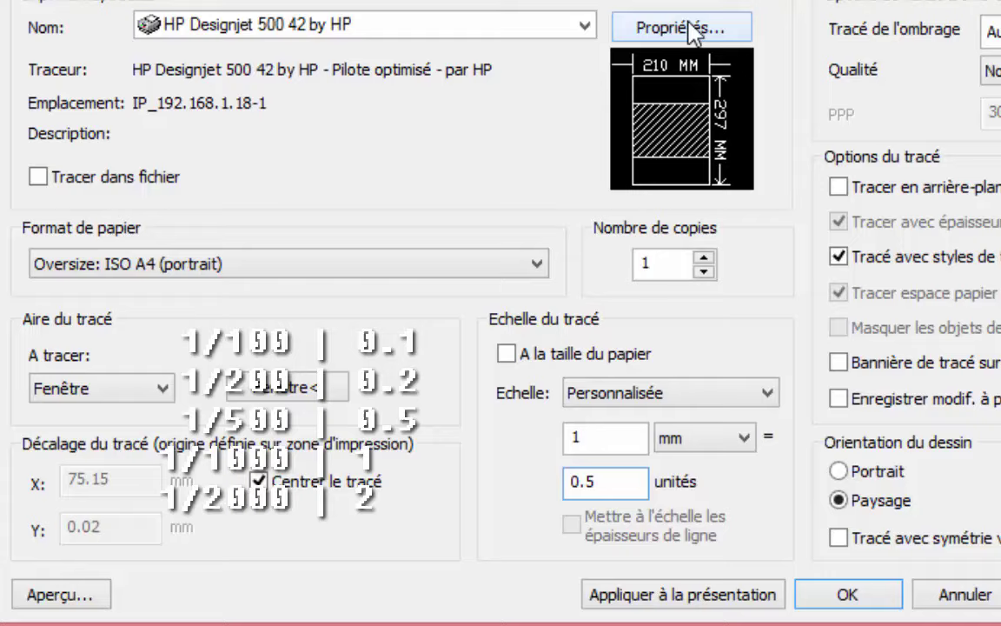
# Define a 900 × 1100 mm custom paper size for the HP Designjet as a temporary PC3
pyautogui.click(690, 25)
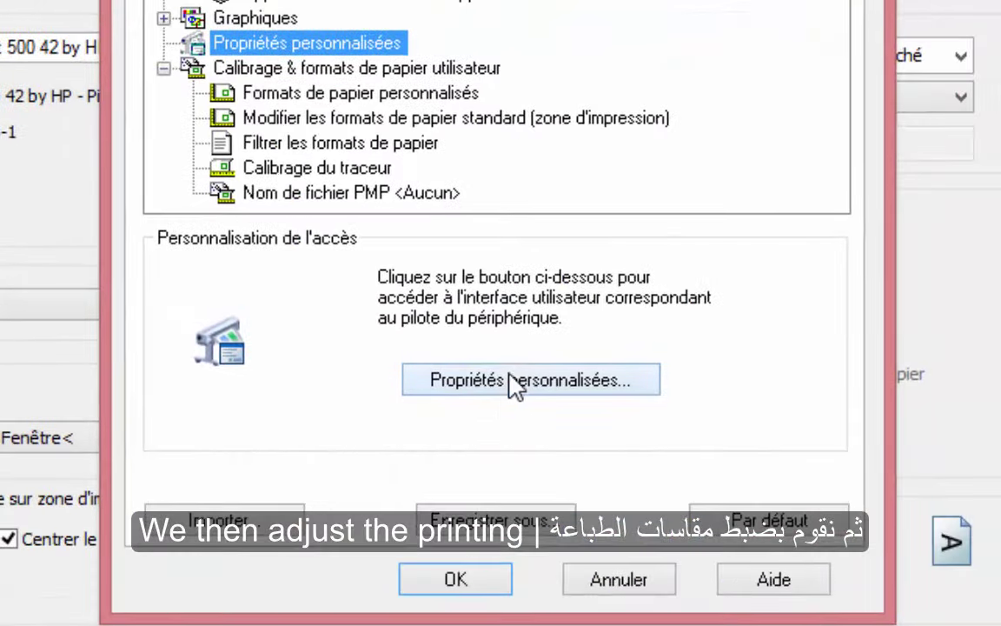
pyautogui.click(513, 382)
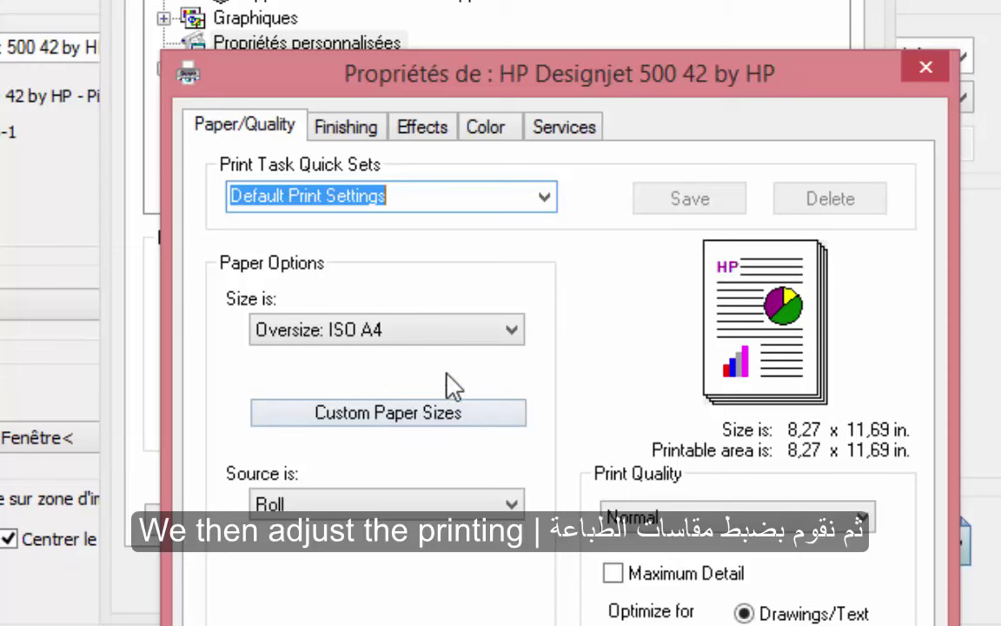
pyautogui.click(408, 431)
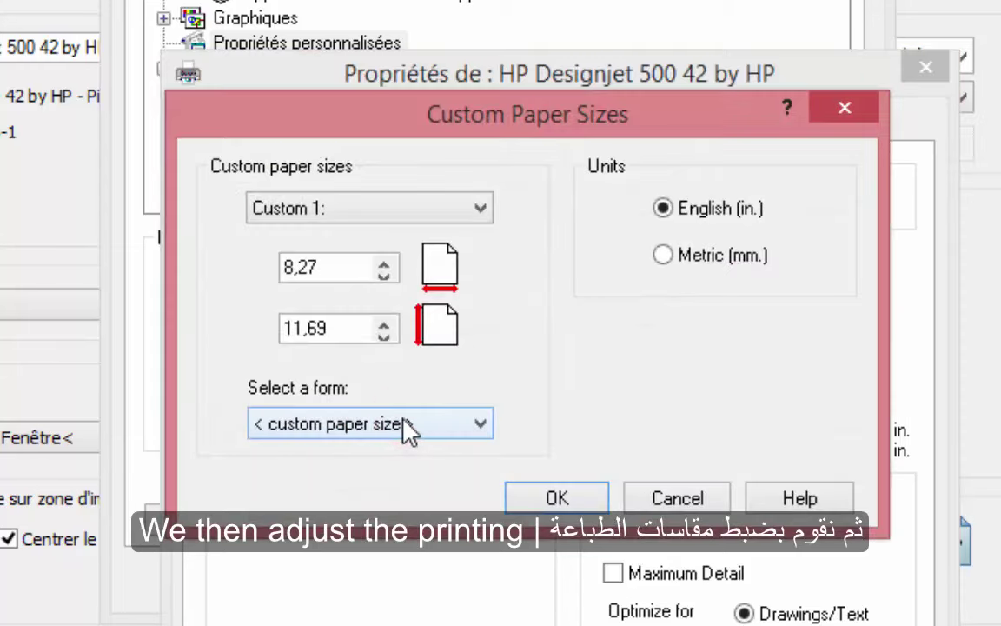
pyautogui.click(670, 253)
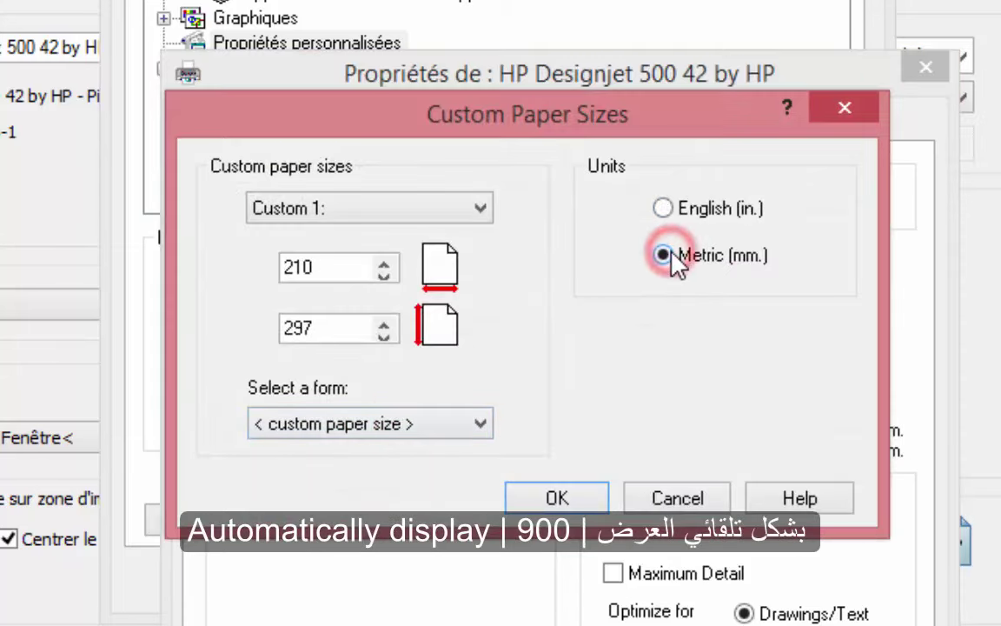
pyautogui.doubleClick(331, 269)
pyautogui.write('900')
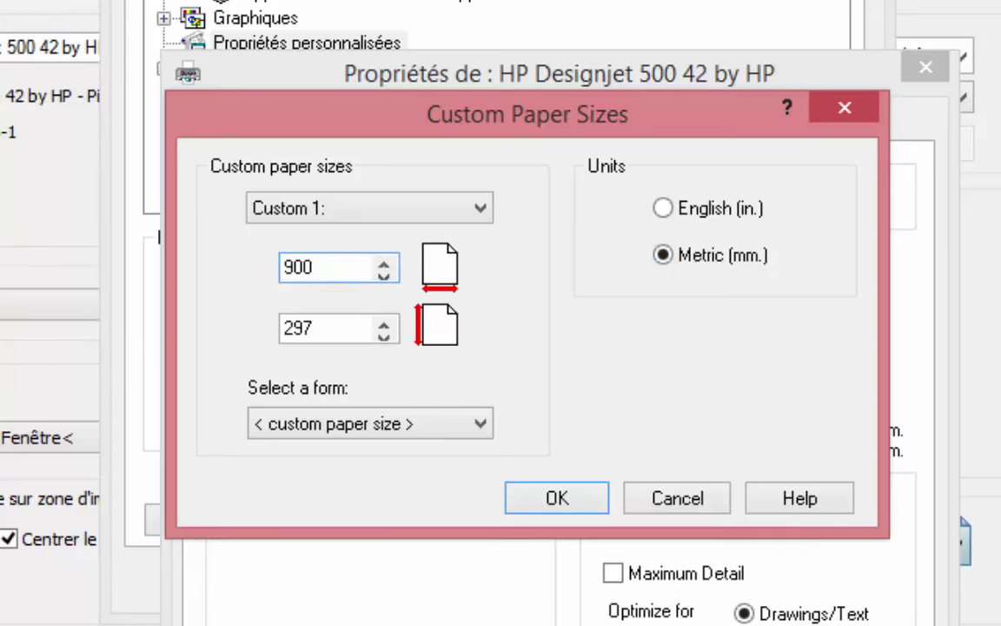
pyautogui.doubleClick(320, 329)
pyautogui.write('1100')
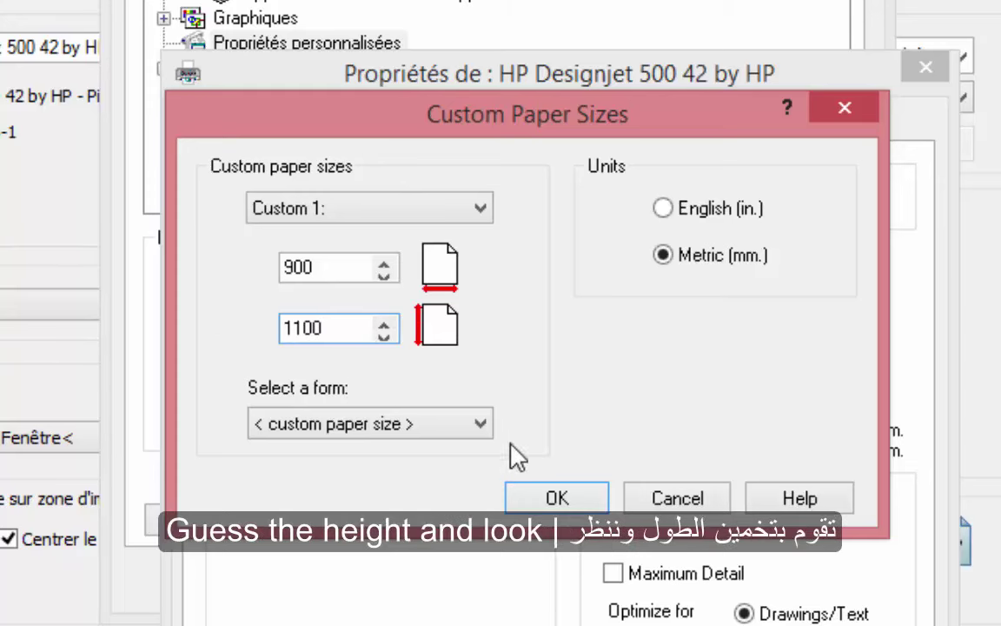
pyautogui.click(556, 499)
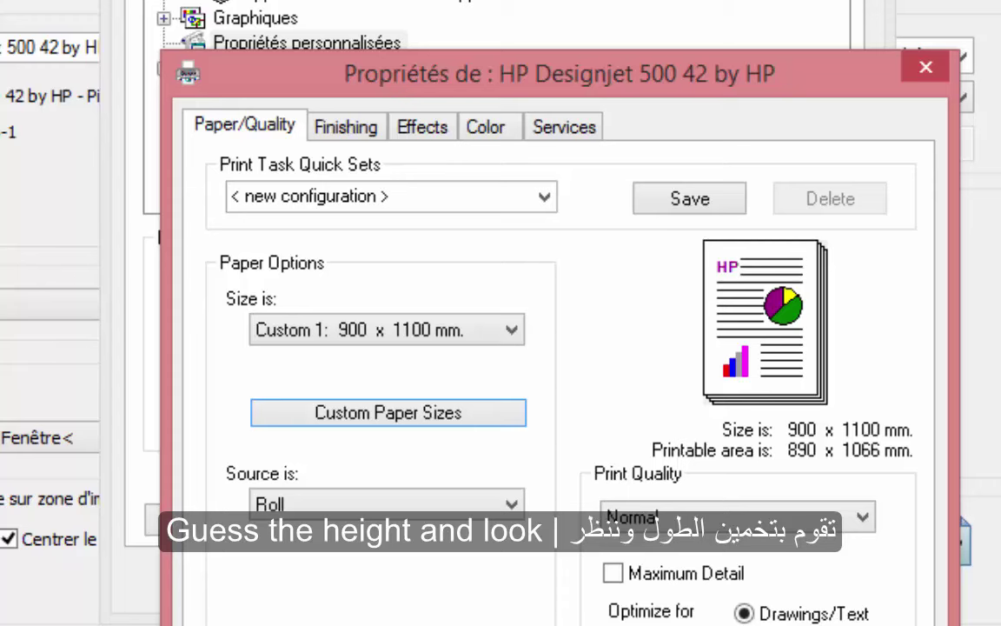
pyautogui.press('Return')
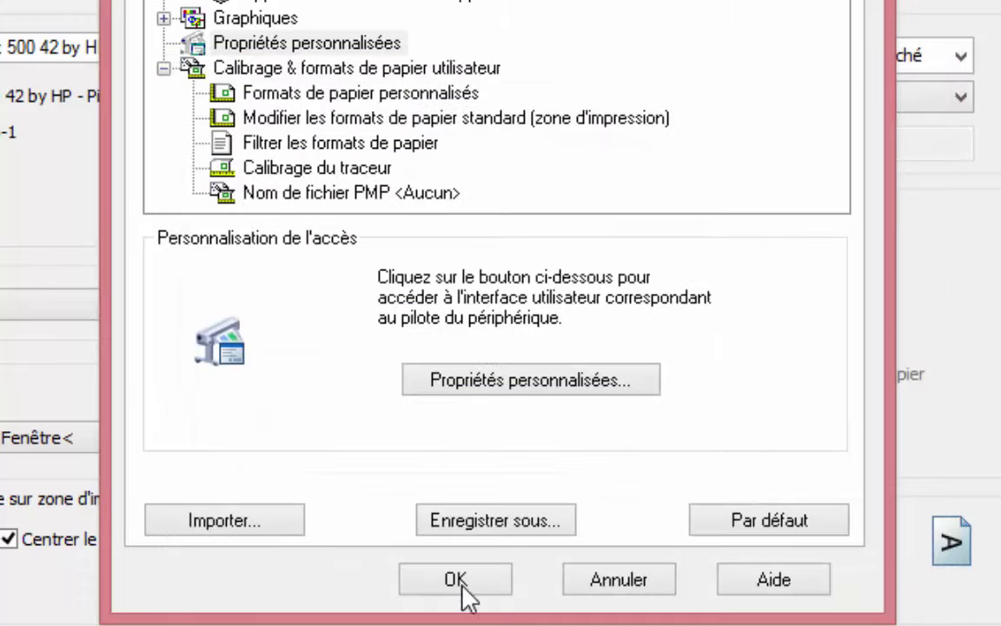
pyautogui.click(463, 579)
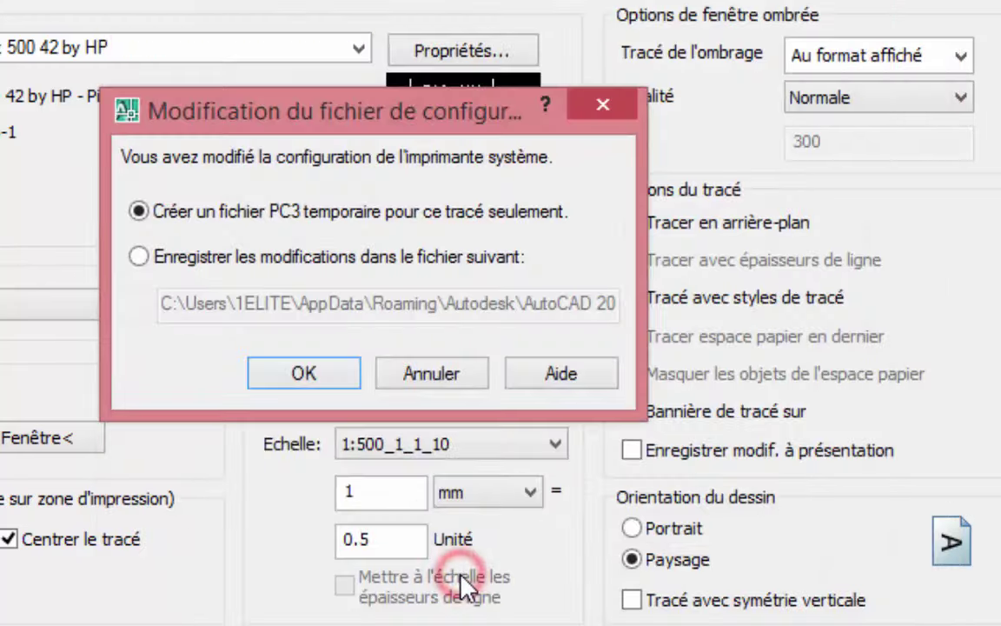
pyautogui.click(310, 374)
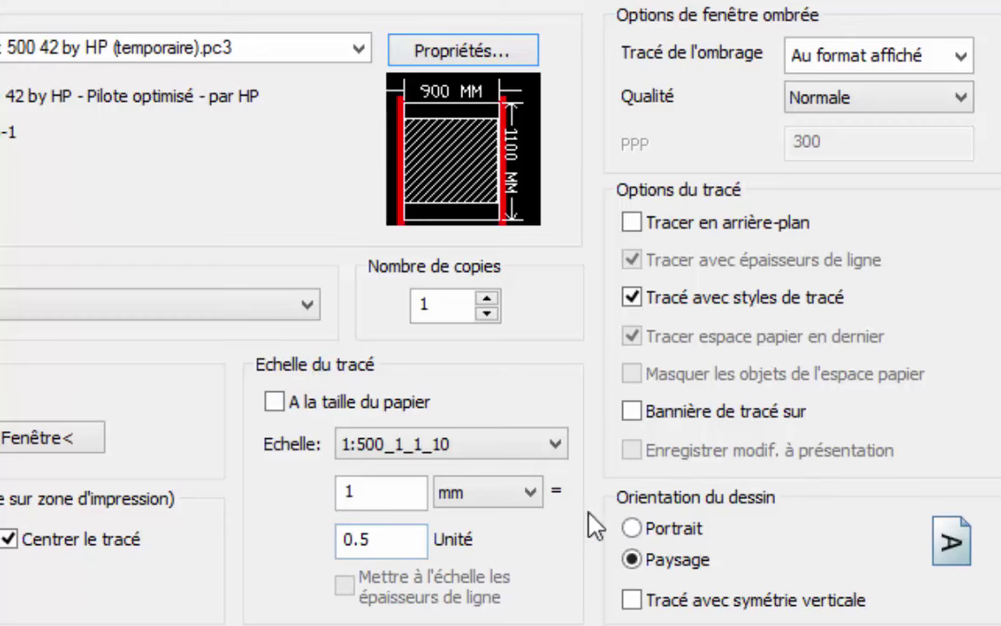
# Switch the drawing to Portrait orientation and inspect the plot preview
pyautogui.click(632, 529)
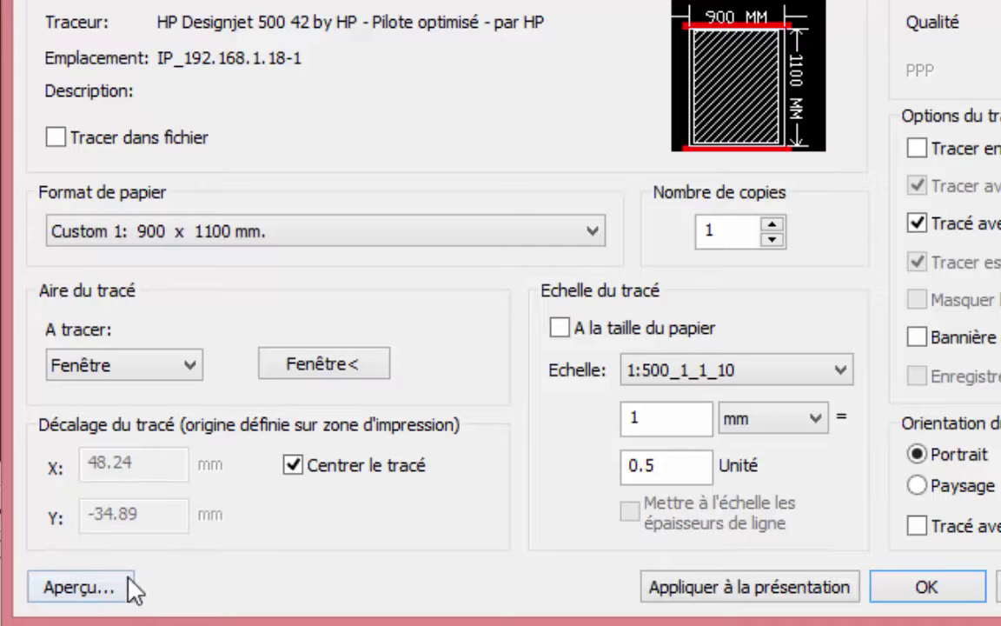
pyautogui.click(89, 586)
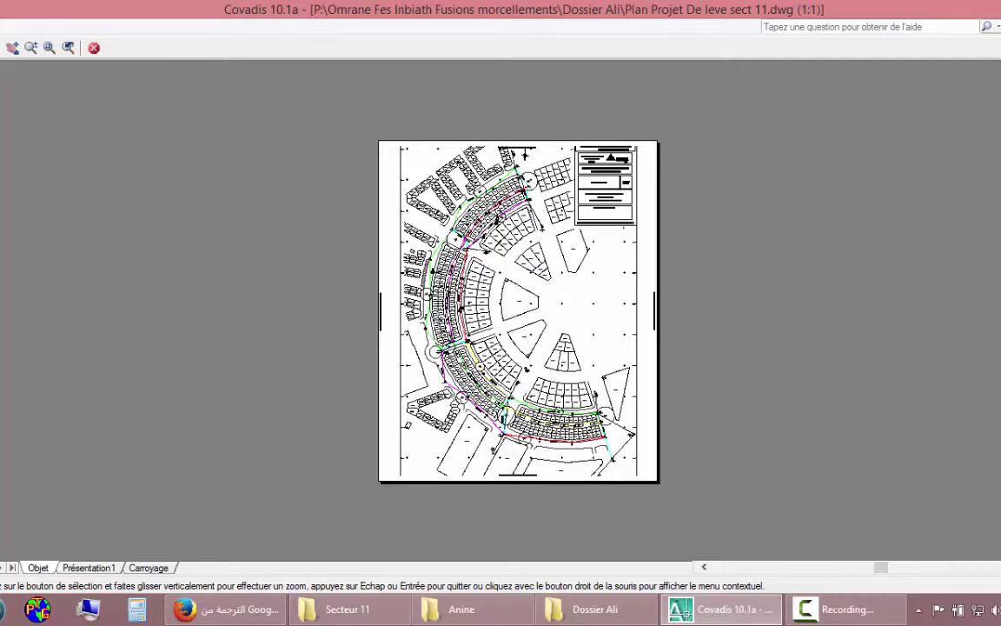
pyautogui.scroll(5, 507, 143)
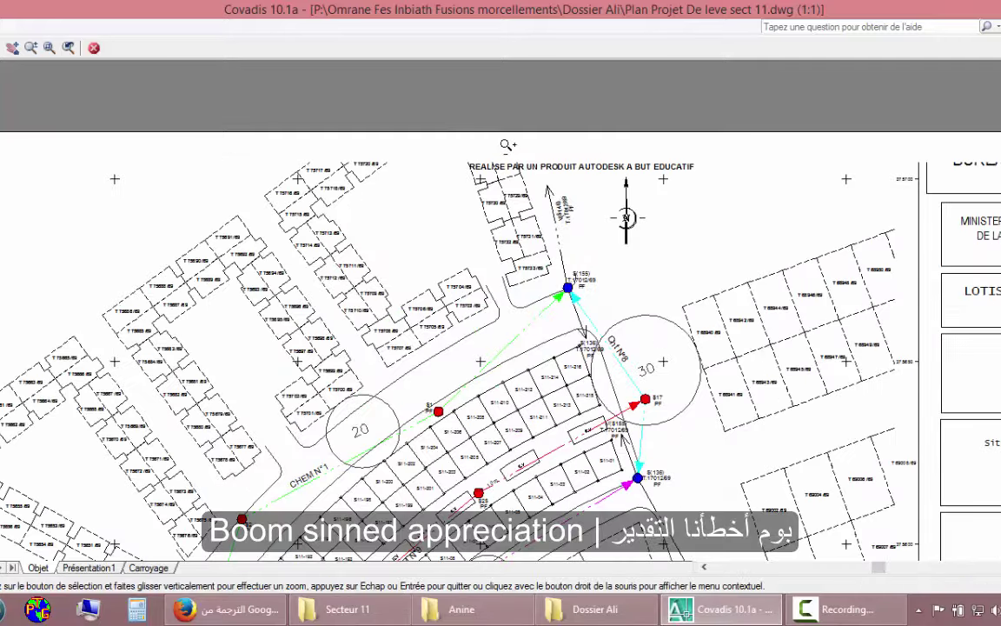
pyautogui.scroll(-5, 507, 143)
pyautogui.scroll(2, 486, 426)
pyautogui.scroll(2, 519, 452)
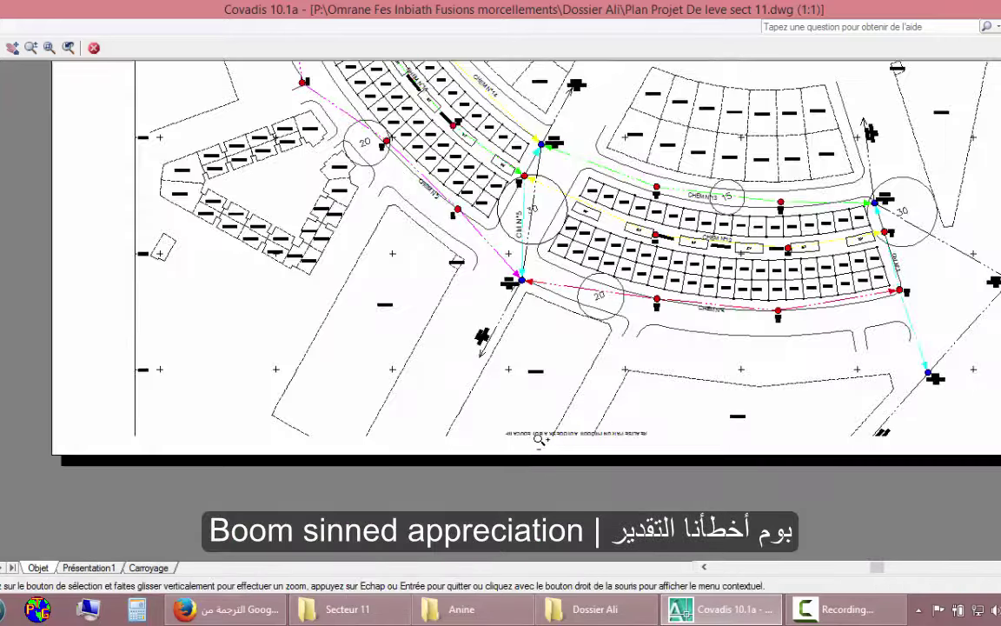
pyautogui.scroll(1, 536, 426)
pyautogui.scroll(1, 541, 434)
pyautogui.scroll(-2, 487, 391)
pyautogui.scroll(-2, 460, 379)
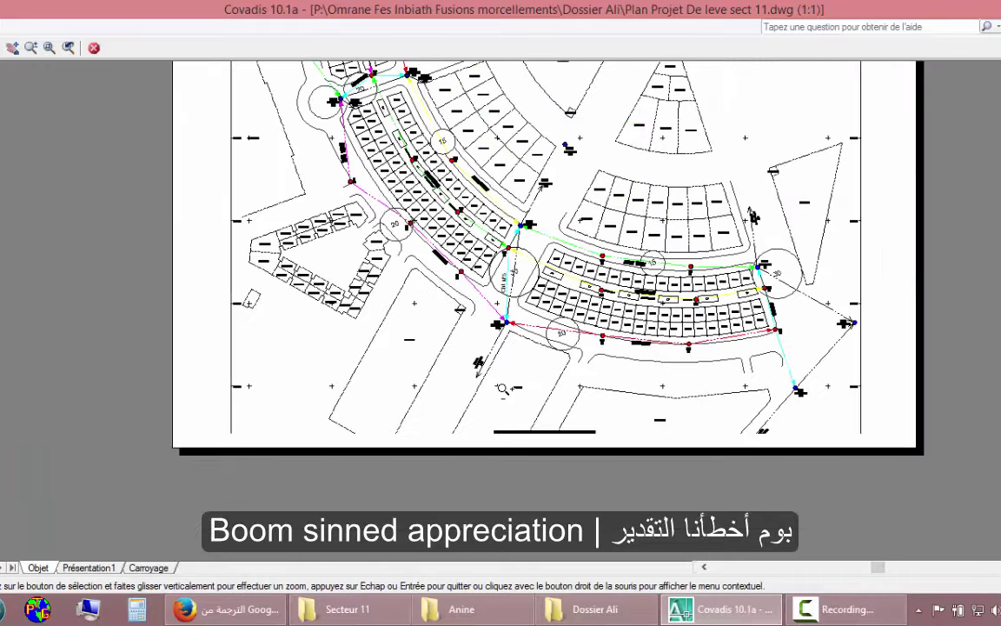
pyautogui.scroll(-2, 448, 352)
pyautogui.click(94, 48)
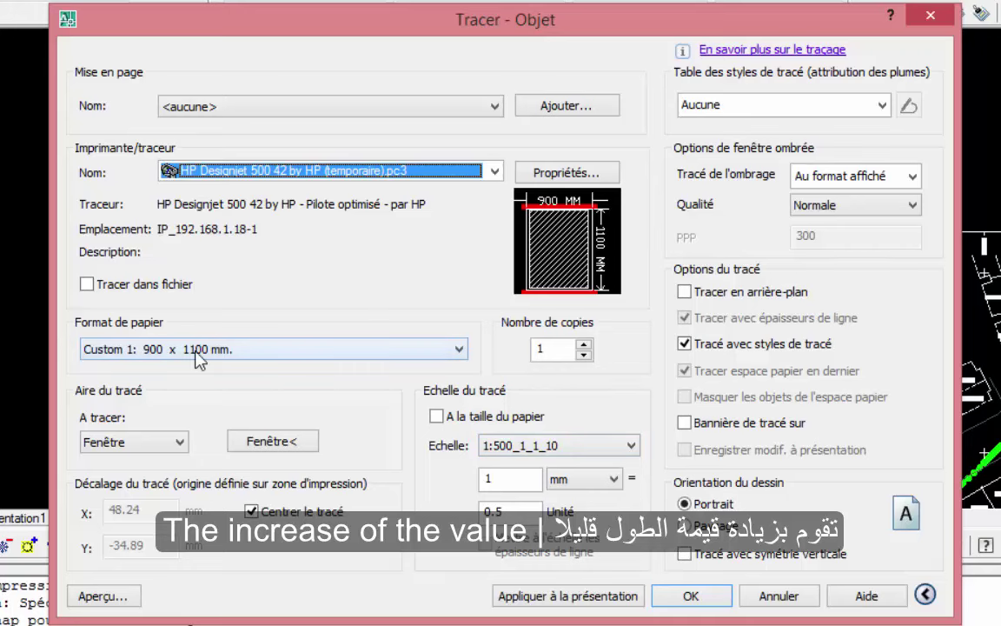
# Change the custom paper height from 1100 to 1150 mm, applied to this plot only
pyautogui.click(548, 173)
pyautogui.click(617, 406)
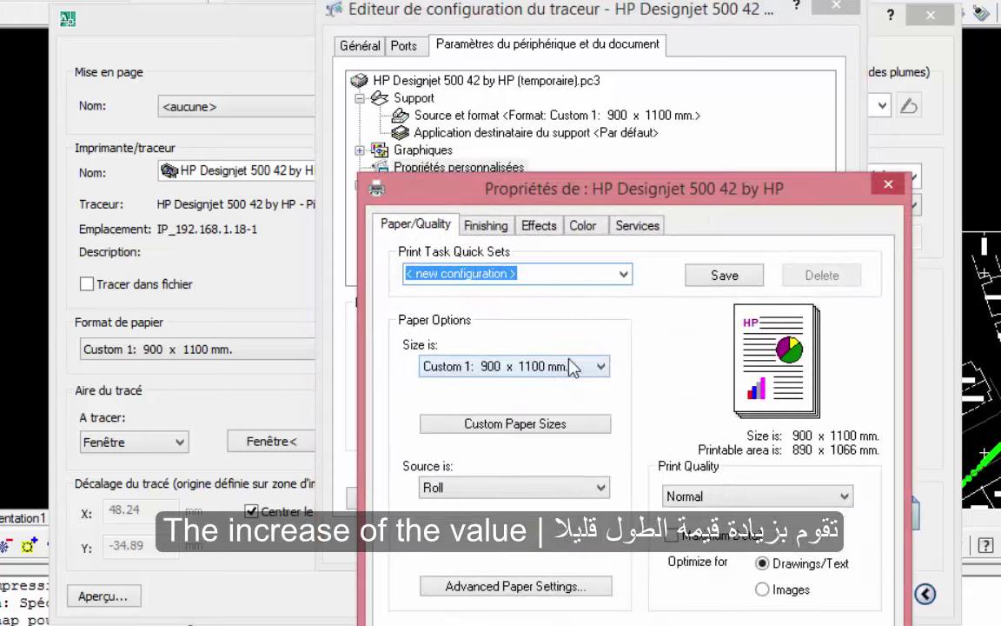
pyautogui.click(524, 426)
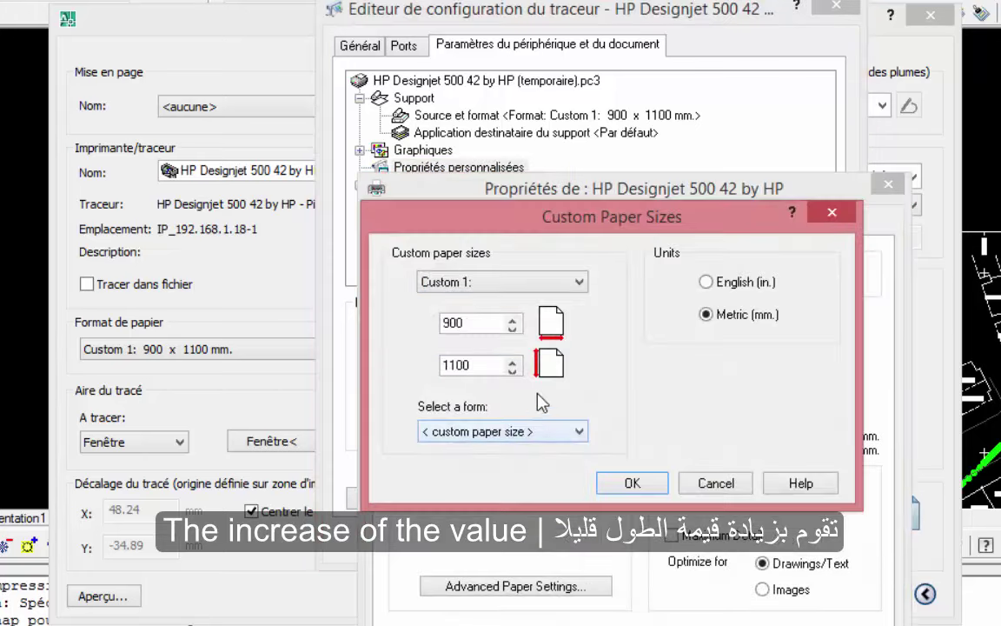
pyautogui.moveTo(481, 365); pyautogui.dragTo(460, 365)
pyautogui.click(634, 483)
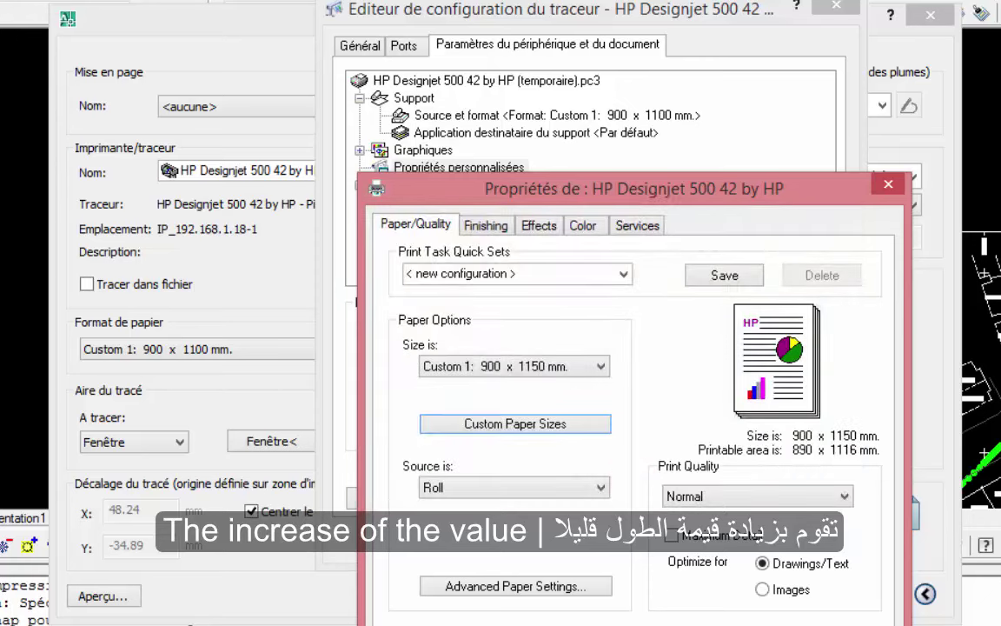
pyautogui.press('Return')
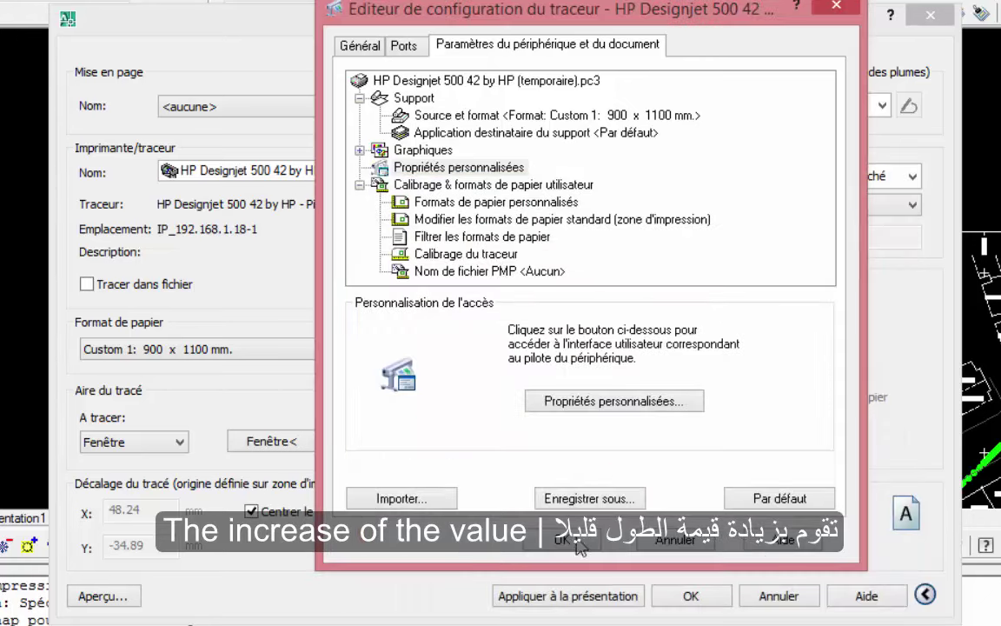
pyautogui.click(566, 546)
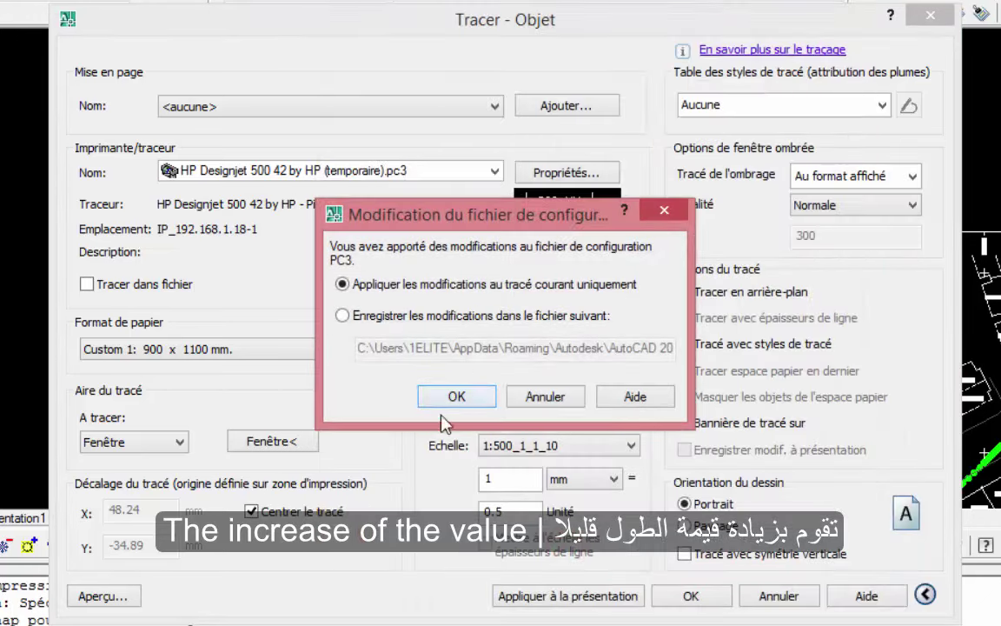
pyautogui.click(464, 396)
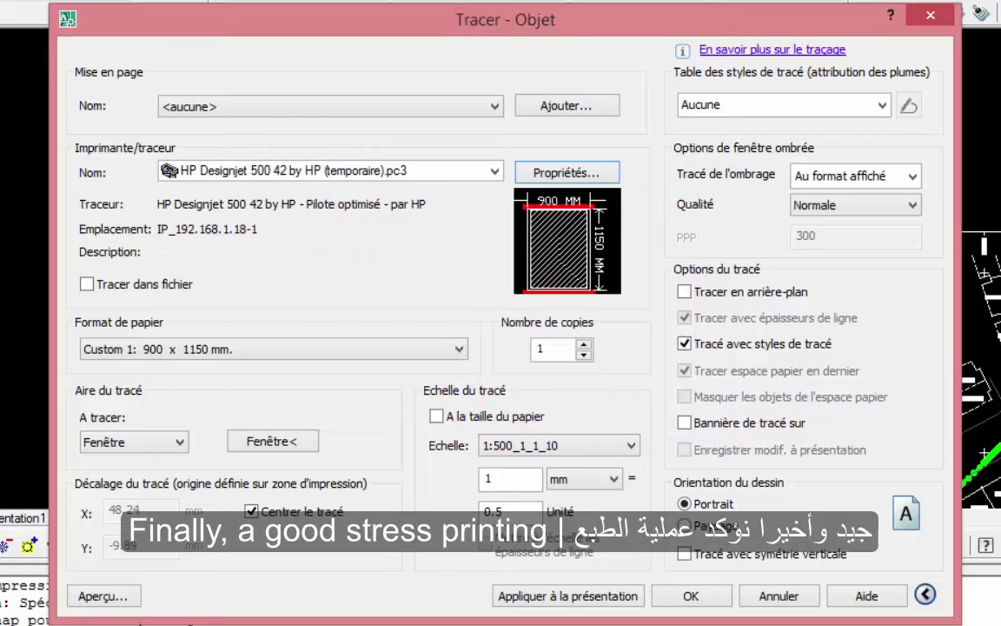
# Preview the portrait plot on the 900 × 1150 mm sheet, checking title block and edges
pyautogui.click(128, 594)
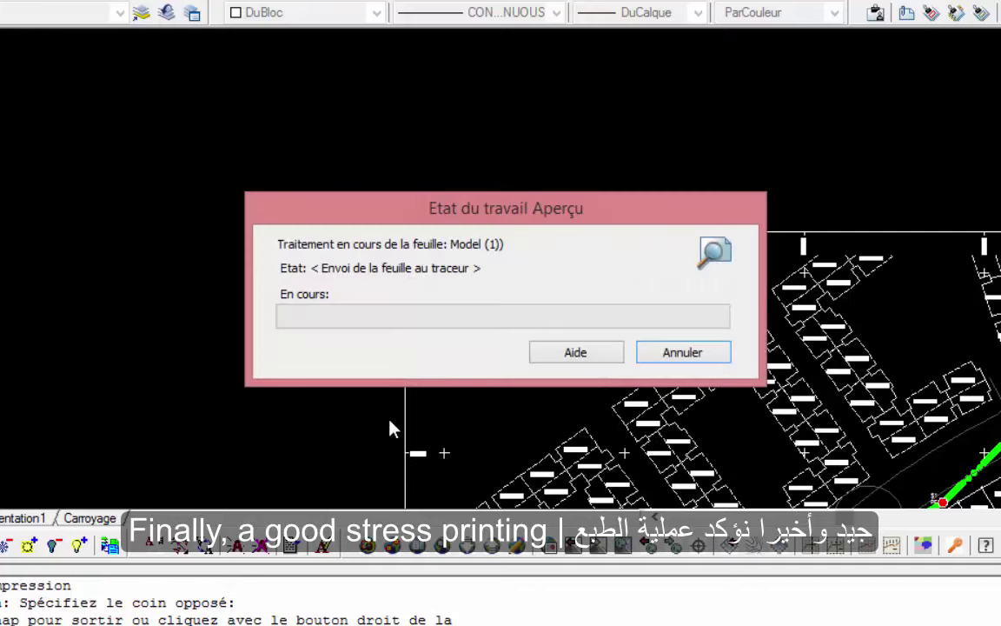
pyautogui.scroll(3, 501, 105)
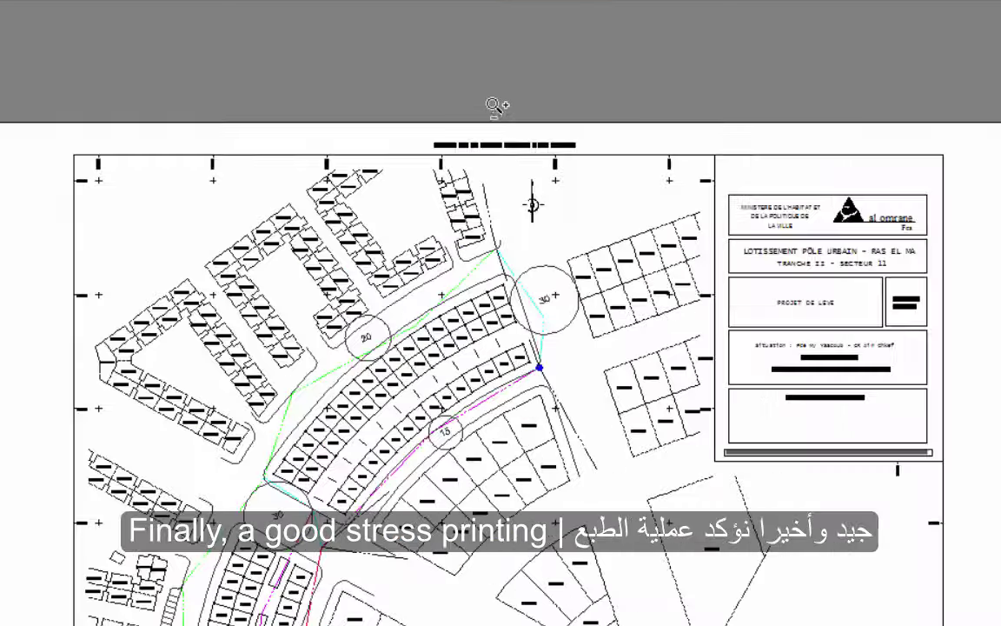
pyautogui.scroll(3, 395, 153)
pyautogui.scroll(-2, 538, 242)
pyautogui.scroll(2, 944, 480)
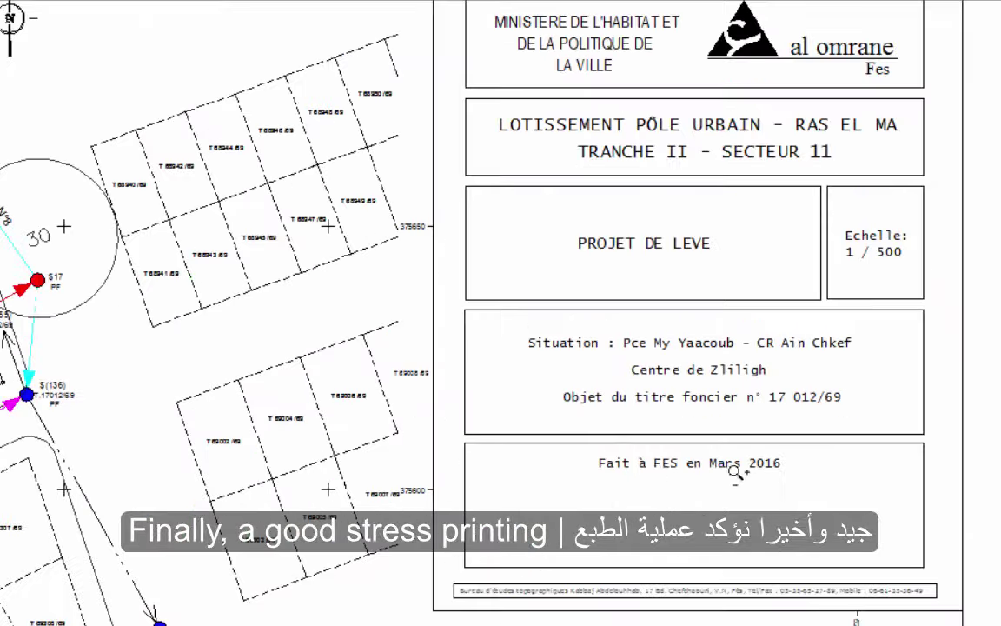
pyautogui.scroll(-5, 869, 435)
pyautogui.scroll(1, 501, 522)
pyautogui.scroll(1, 500, 522)
pyautogui.scroll(2, 432, 488)
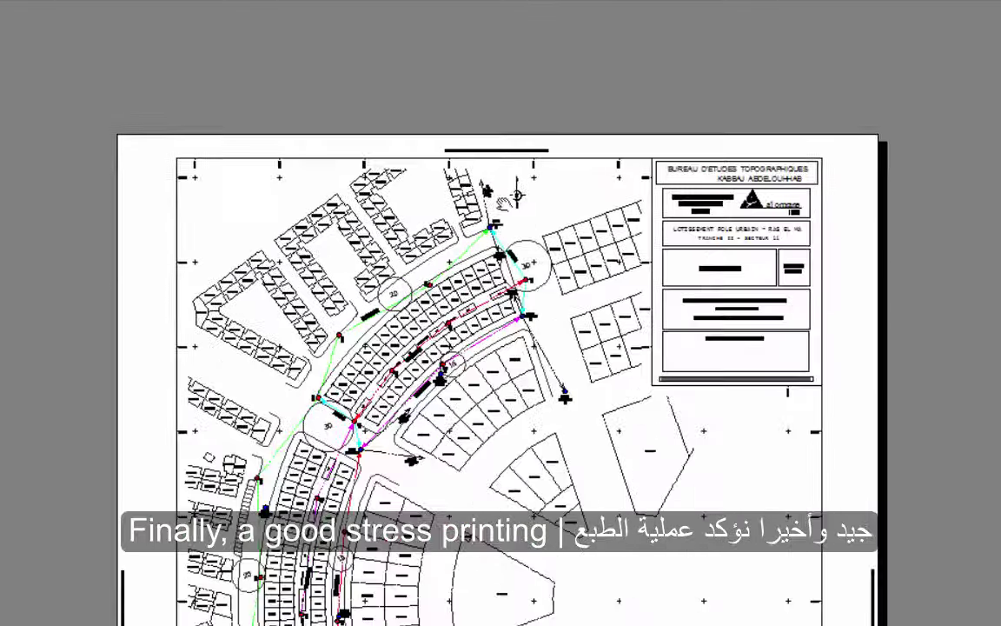
pyautogui.scroll(1, 432, 488)
pyautogui.moveTo(474, 556); pyautogui.dragTo(470, 426, button='middle')
pyautogui.scroll(4, 528, 501)
pyautogui.scroll(1, 527, 502)
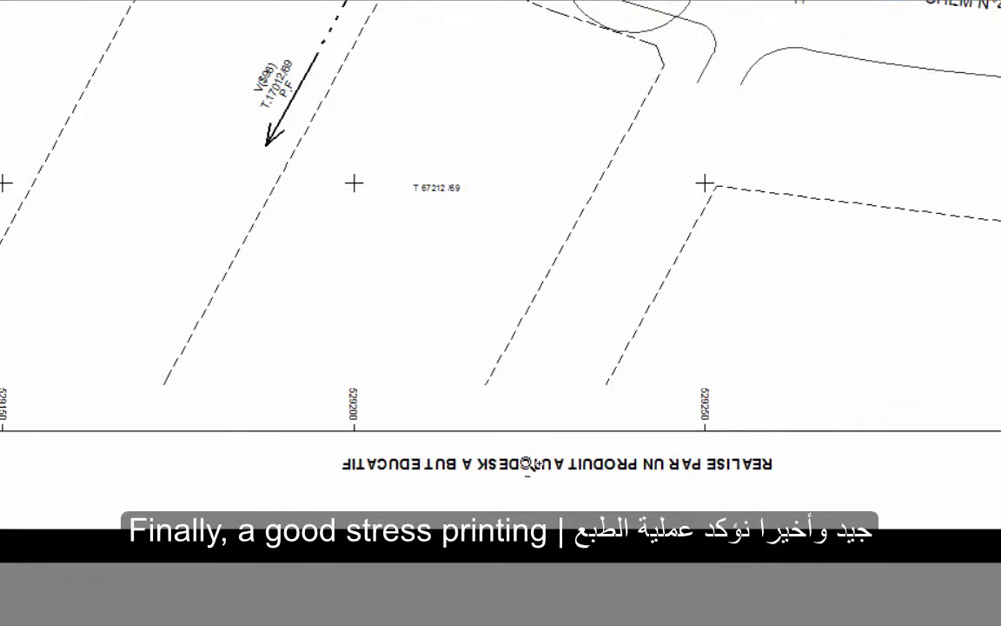
pyautogui.scroll(-5, 521, 487)
pyautogui.scroll(2, 514, 470)
pyautogui.scroll(1, 513, 469)
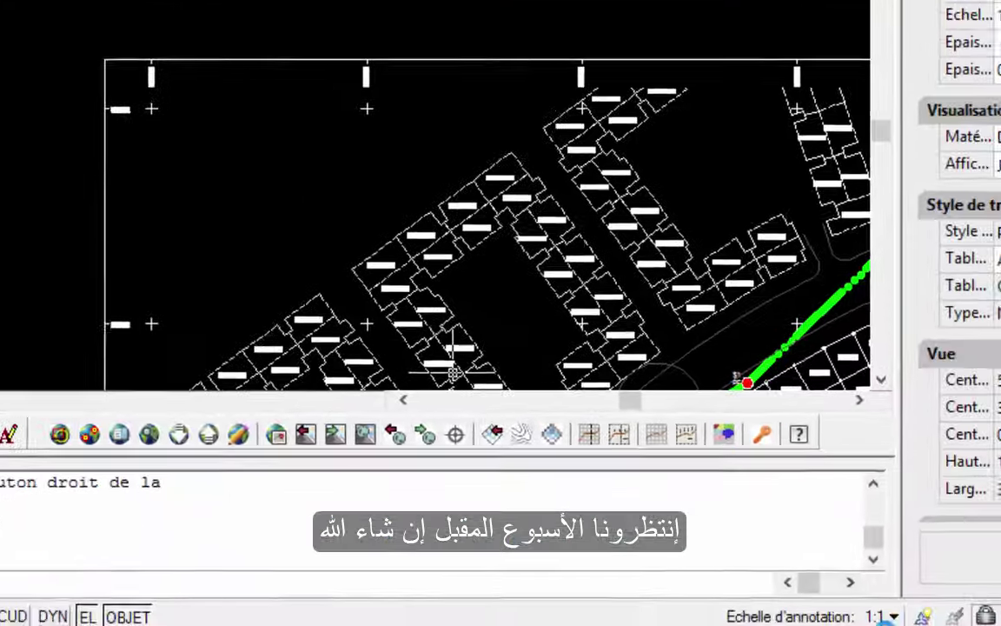
# Open the HP Designjet 500 42 print queue from the system tray to see the queued plan
pyautogui.click(712, 599)
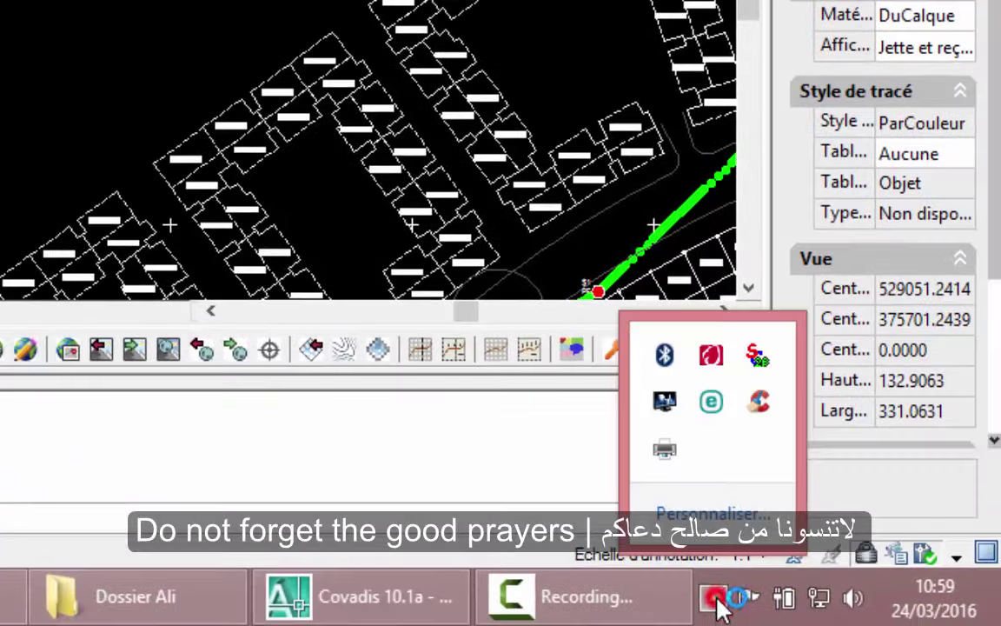
pyautogui.doubleClick(665, 452)
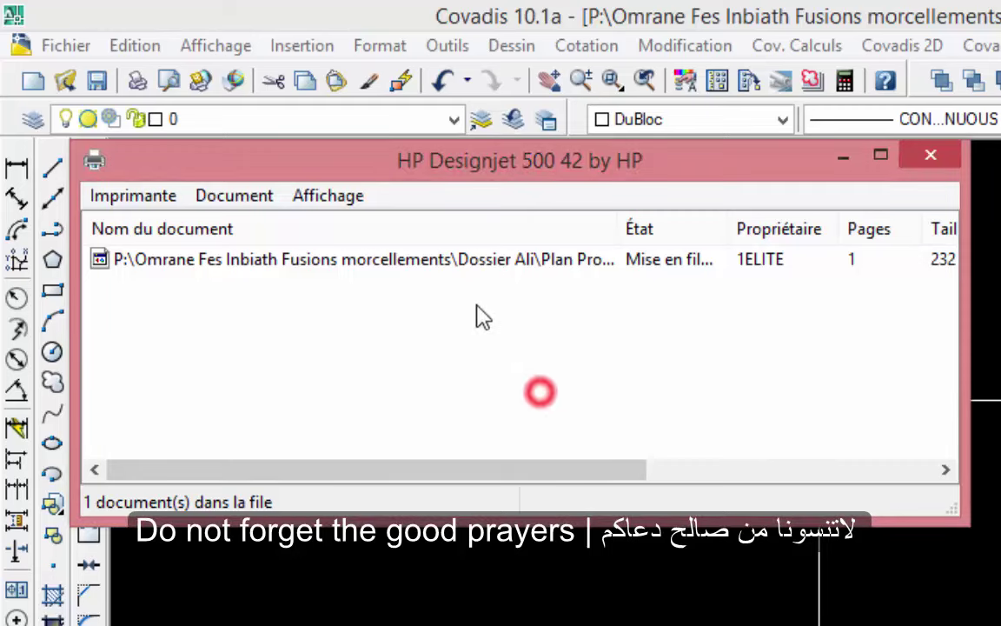
pyautogui.click(667, 280)
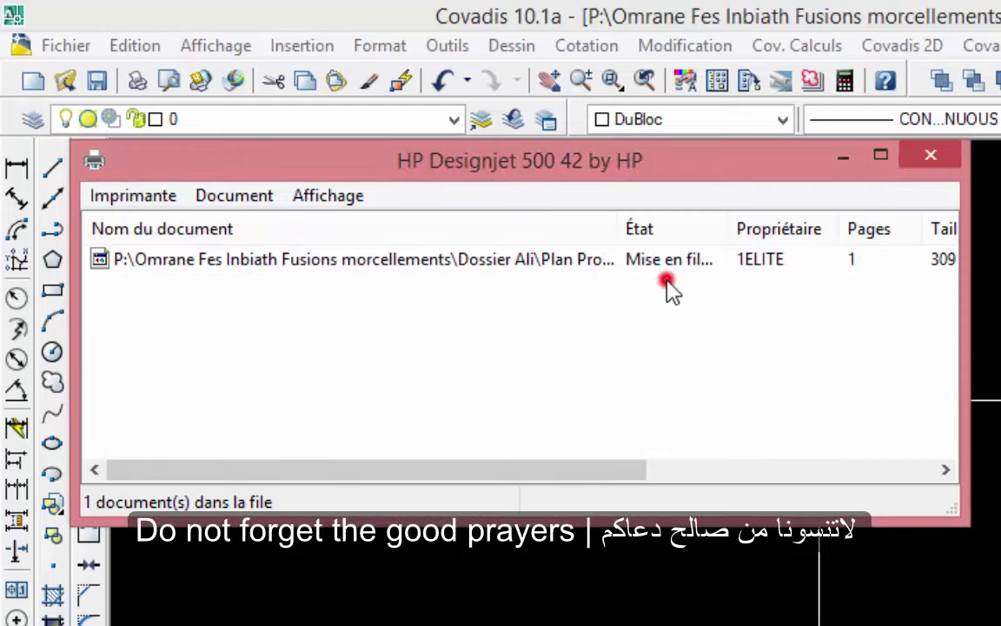